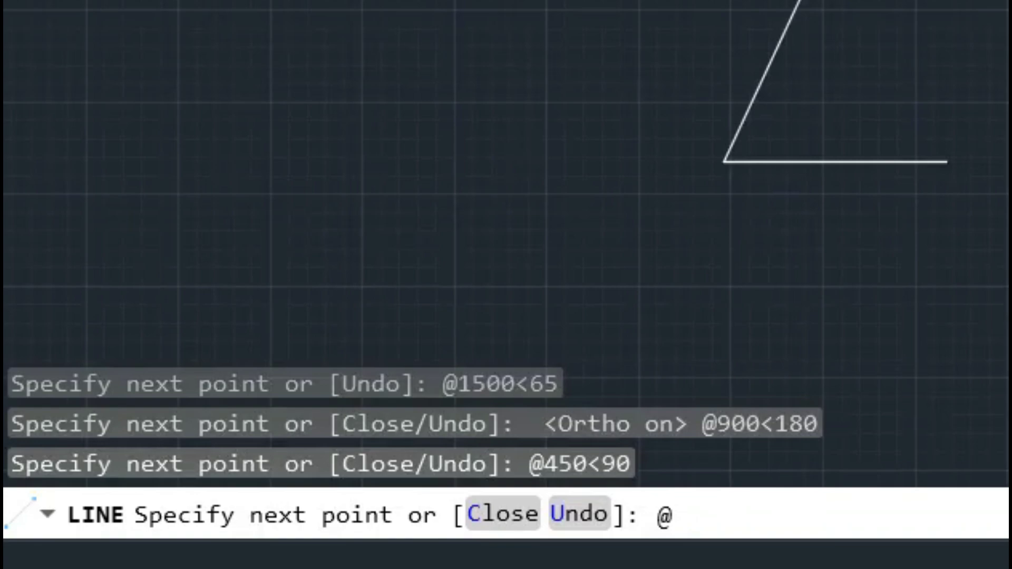
# Step: Draw the top edge of the 7 outline as a 1505-unit line at 0 degrees
pyautogui.write('1505')
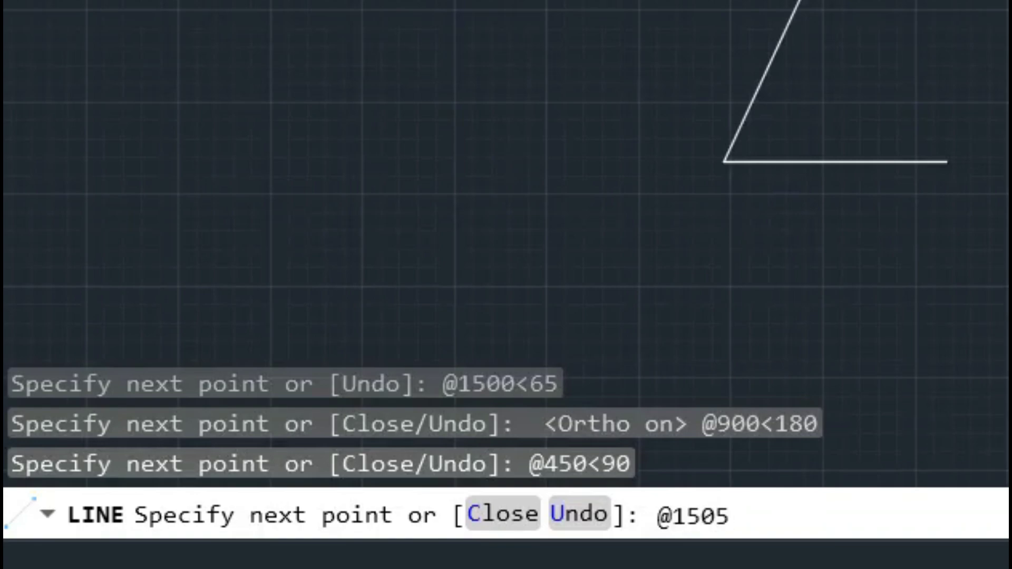
pyautogui.write('<0')
pyautogui.press('Return')
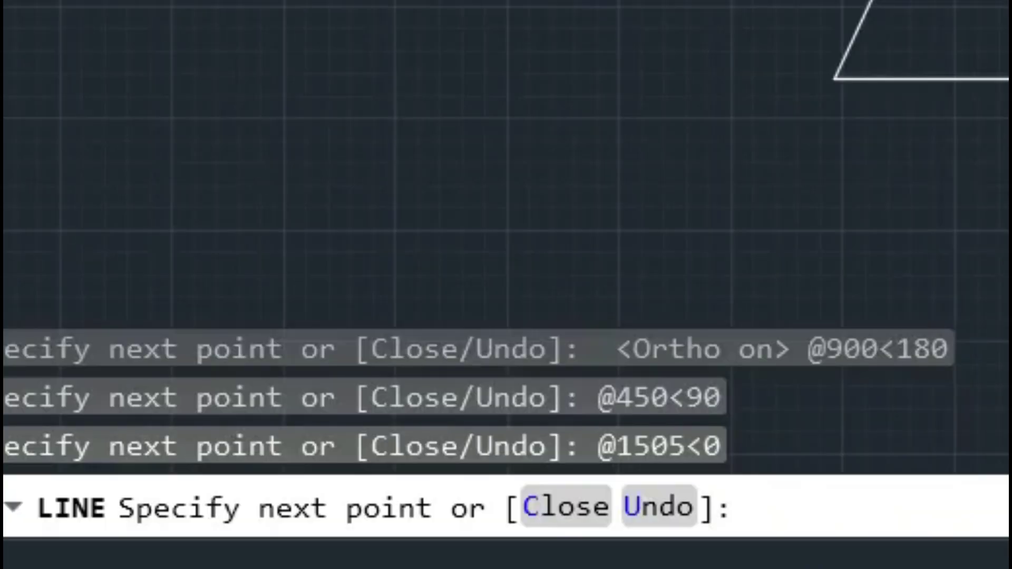
# Step: Draw the short right-hand edge of the 7 as a 450-unit line at 270 degrees
pyautogui.write('@450')
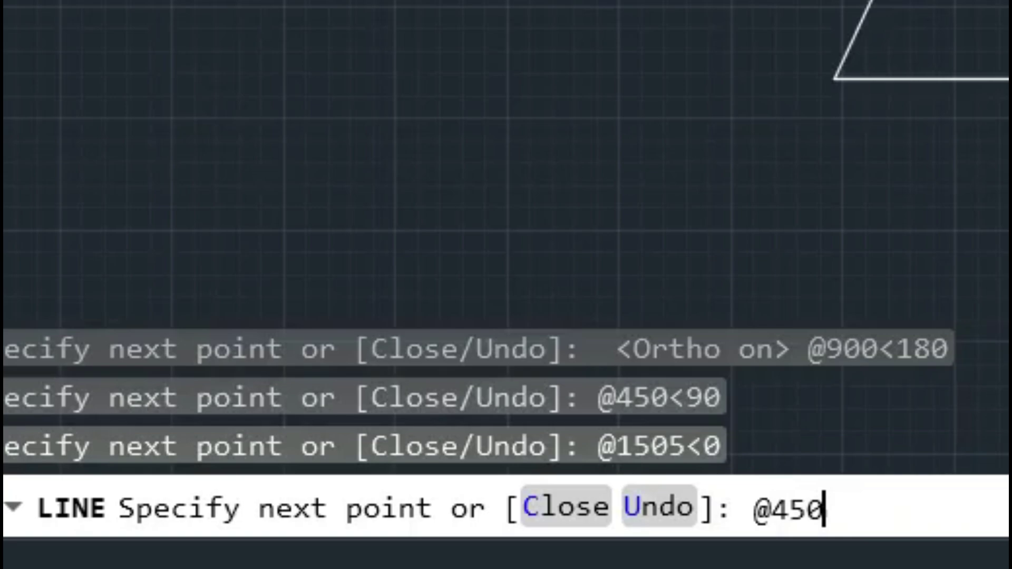
pyautogui.write('<')
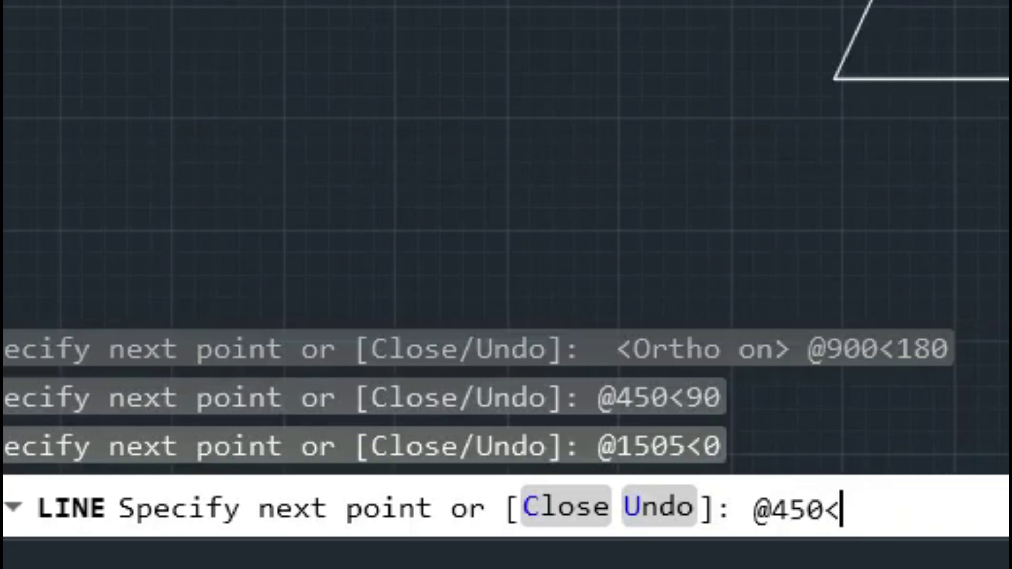
pyautogui.press('BackSpace')
pyautogui.press('BackSpace')
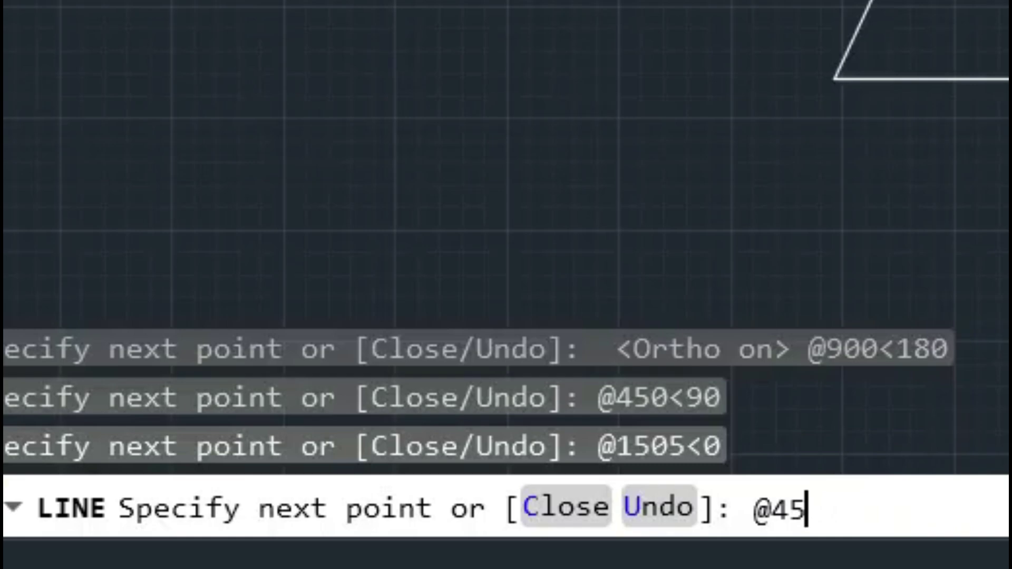
pyautogui.write('0<')
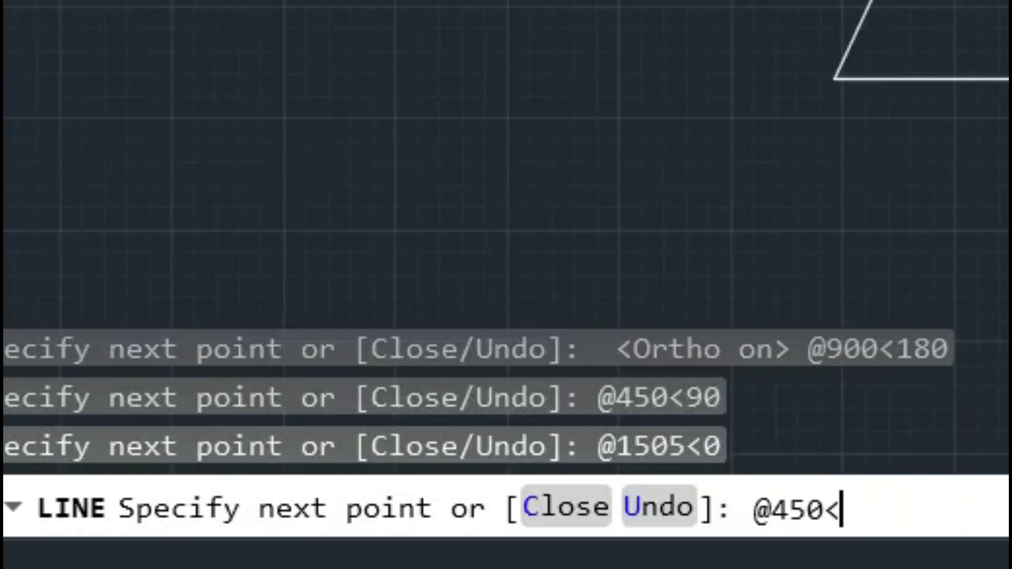
pyautogui.write('270')
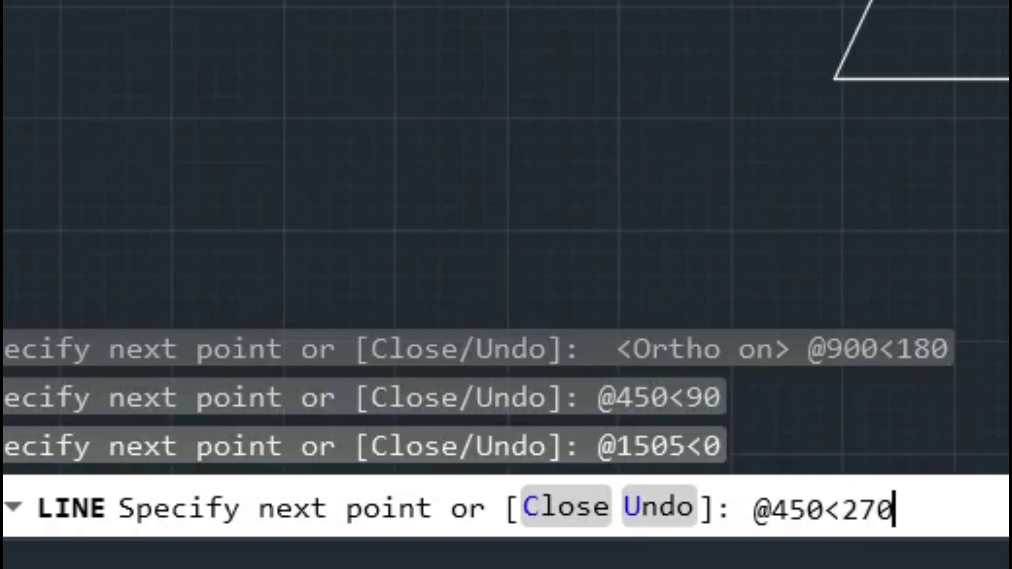
pyautogui.press('Return')
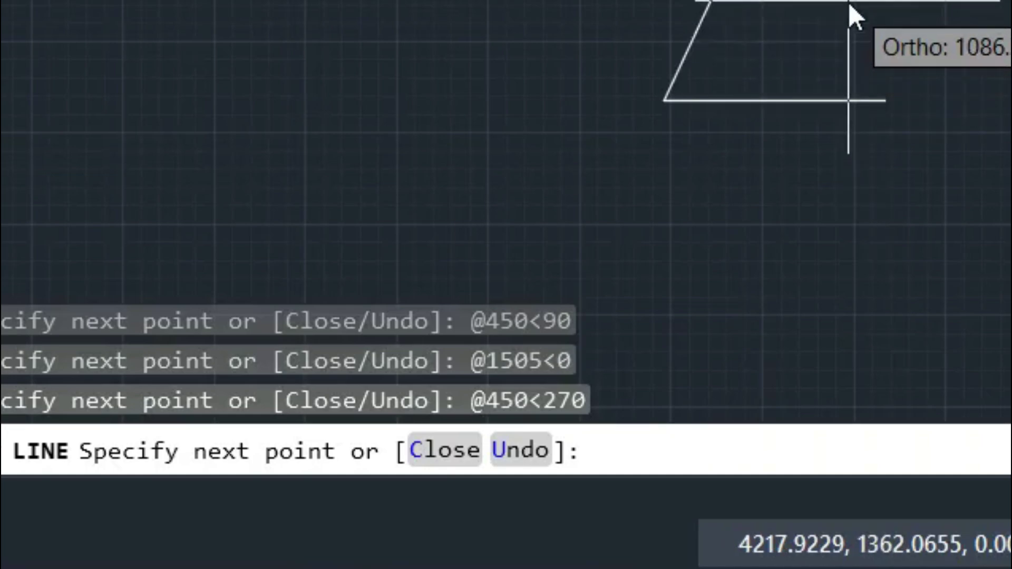
# Step: Turn Ortho off, close the 7 outline with a 1500-unit line at 245 degrees, and end the Line command
pyautogui.press('F8')
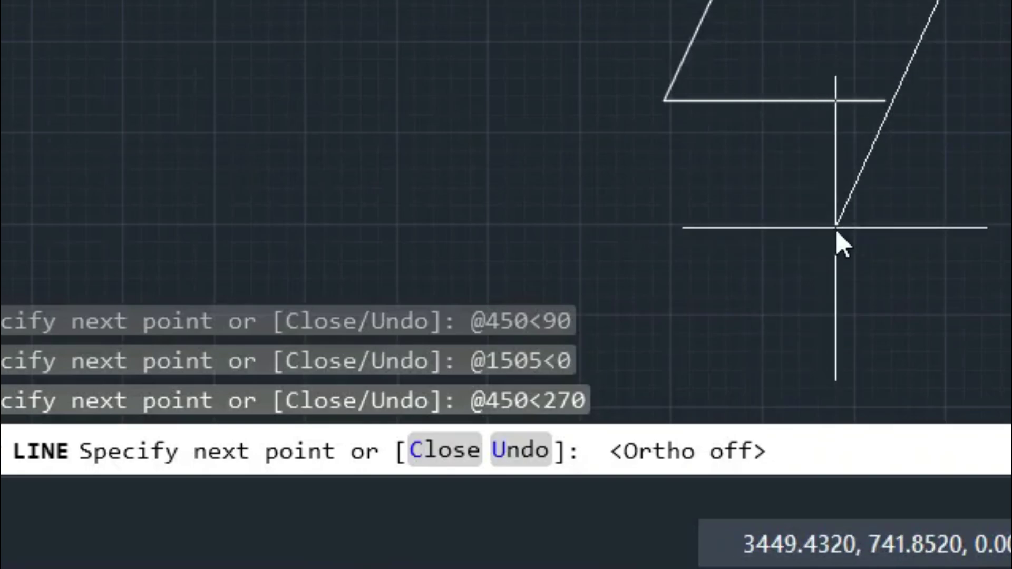
pyautogui.write('@1500')
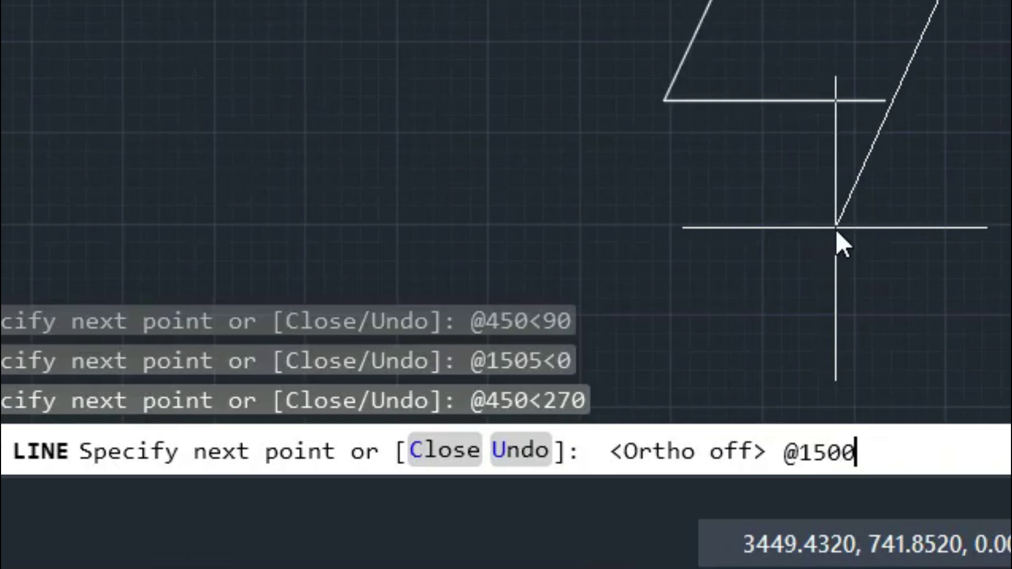
pyautogui.write('<245')
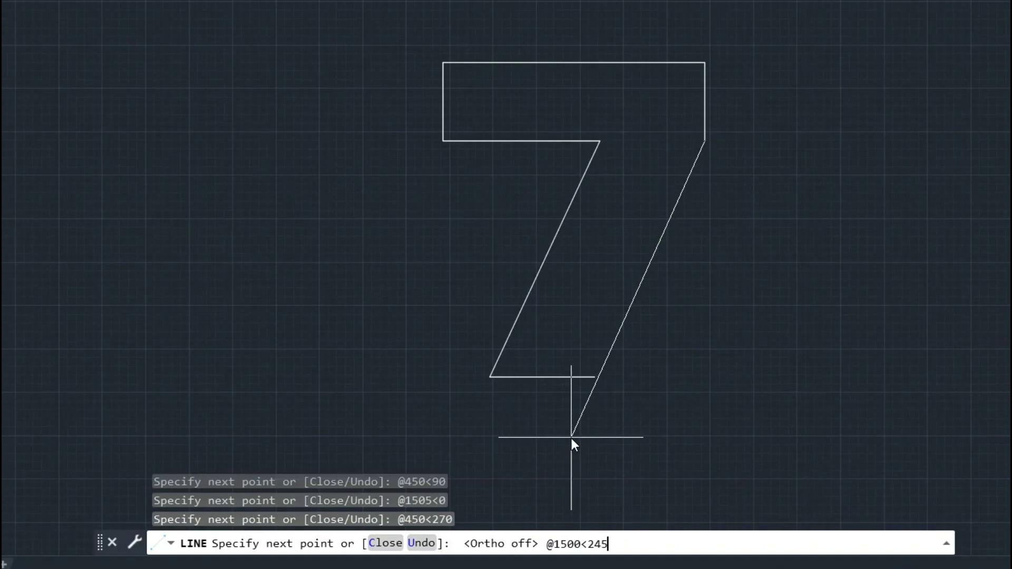
pyautogui.press('Return')
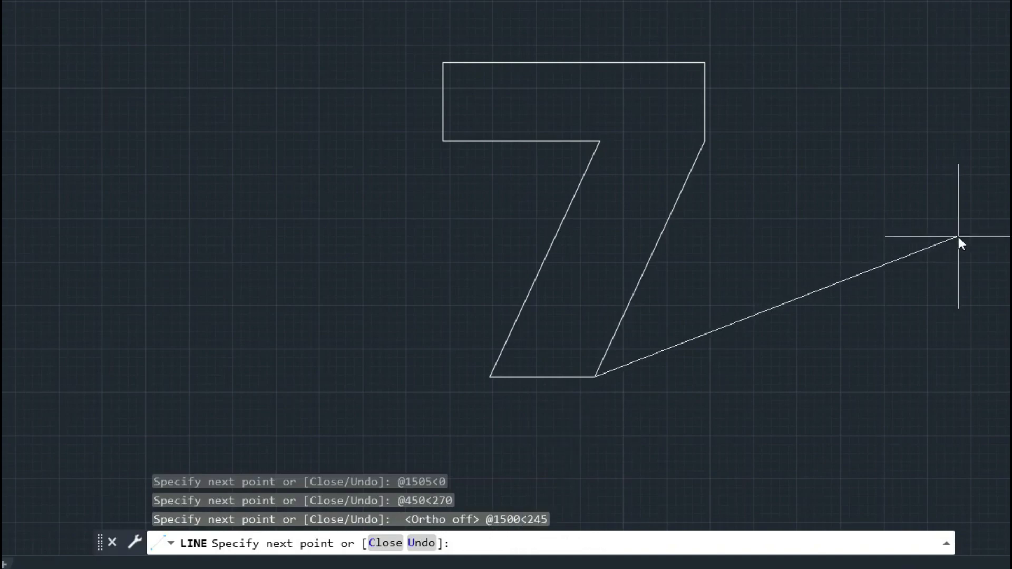
pyautogui.press('Escape')
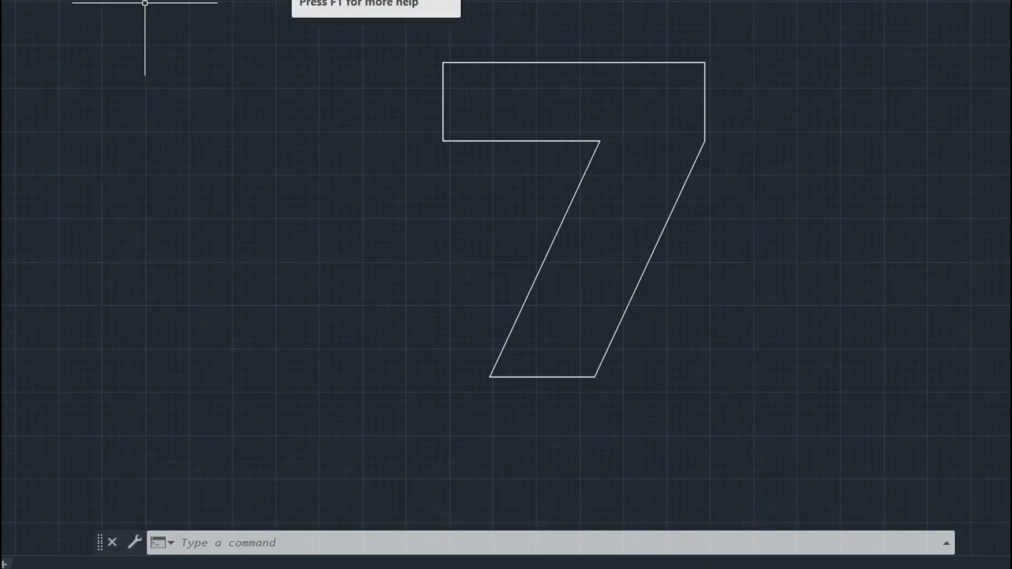
pyautogui.click(306, 1)
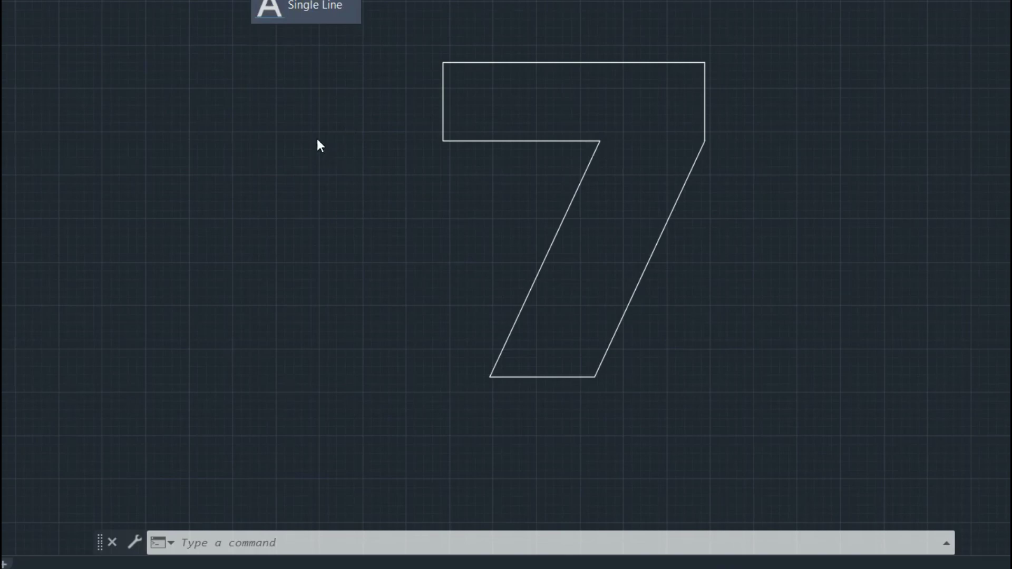
pyautogui.click(284, 4)
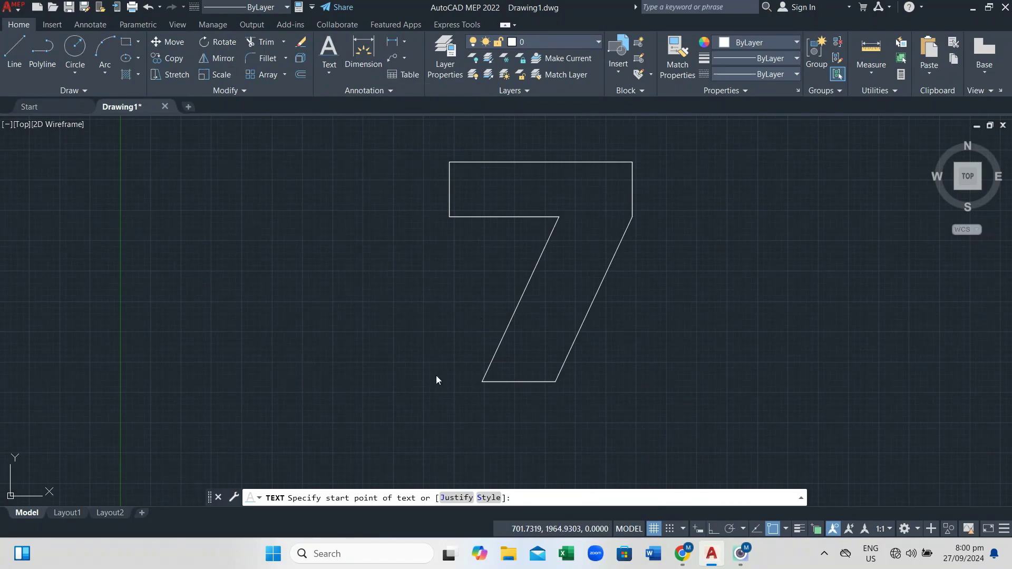
pyautogui.click(206, 276)
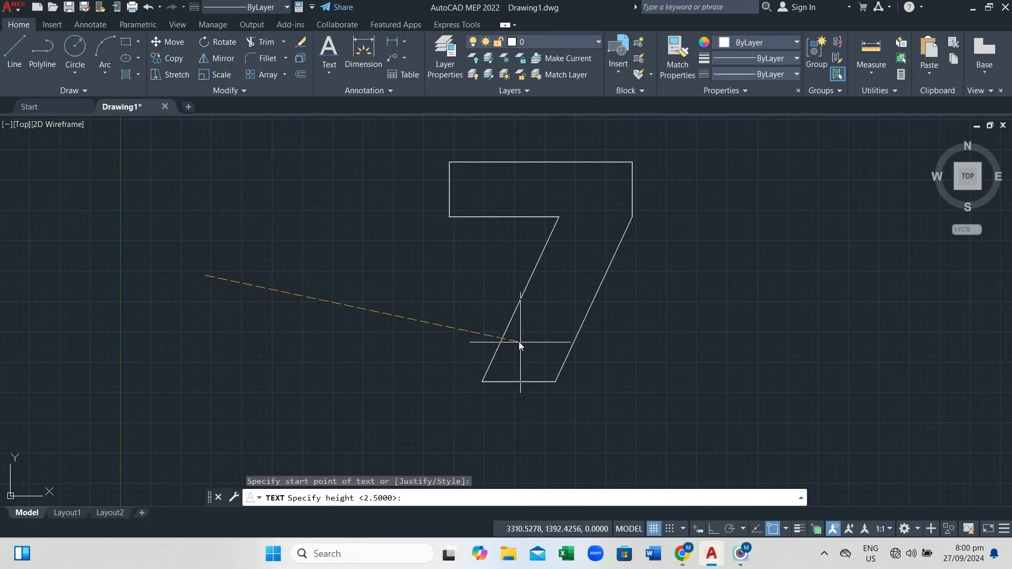
pyautogui.click(396, 271)
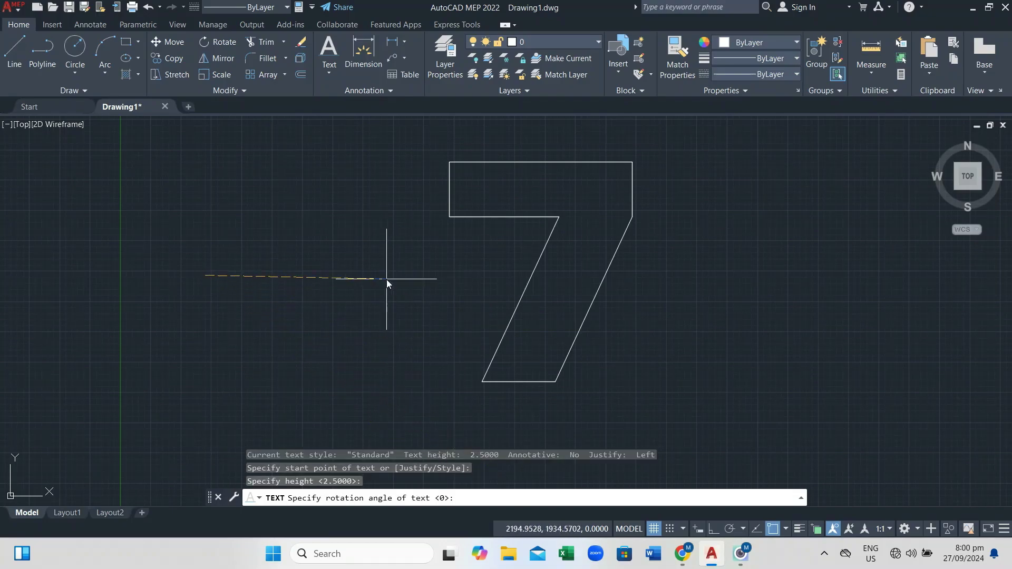
pyautogui.click(387, 279)
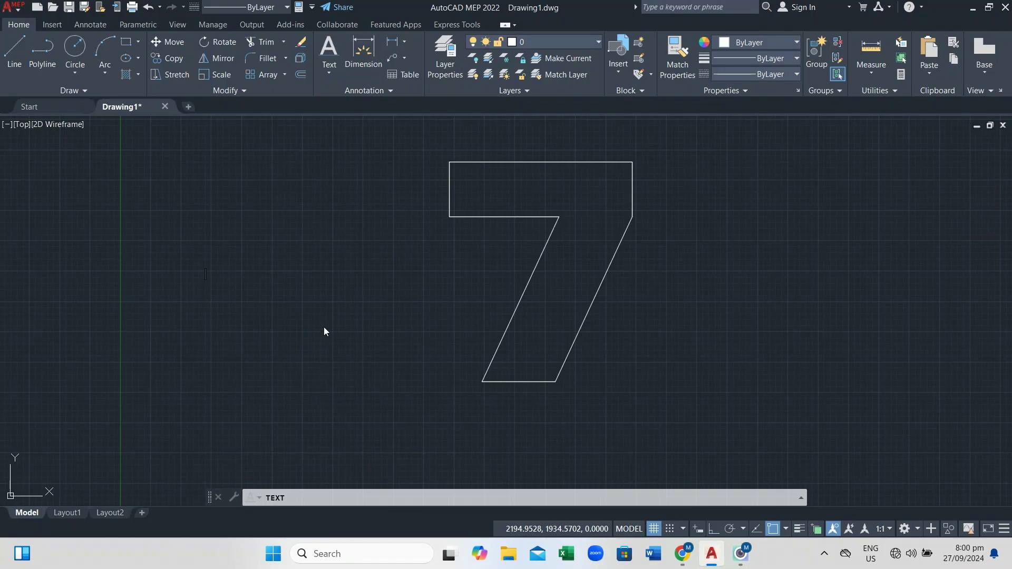
pyautogui.press('Escape')
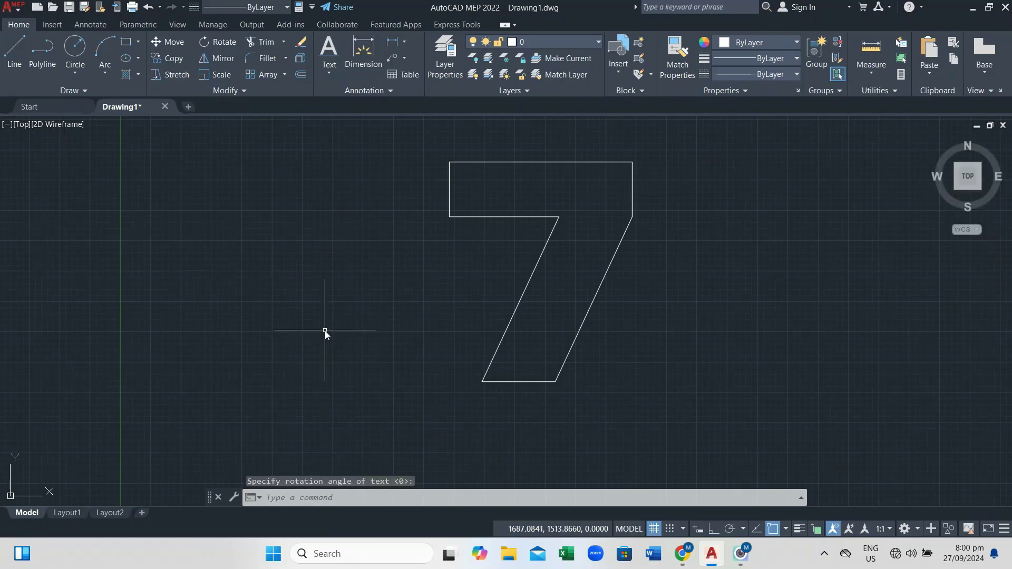
# Step: Create a multiline text box starting in the empty area beside the 7 and set its text height to 10
pyautogui.write('mt')
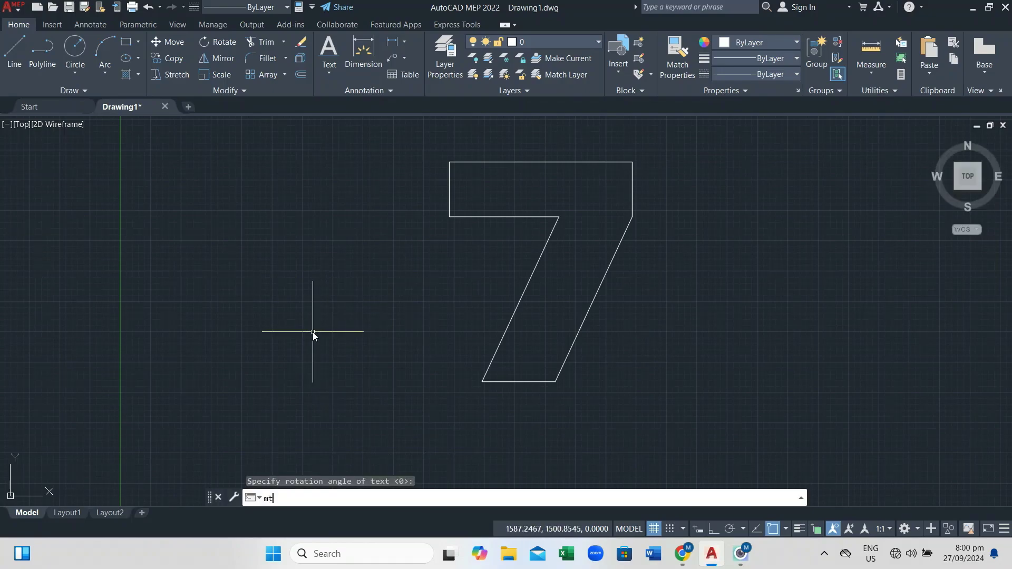
pyautogui.press('Return')
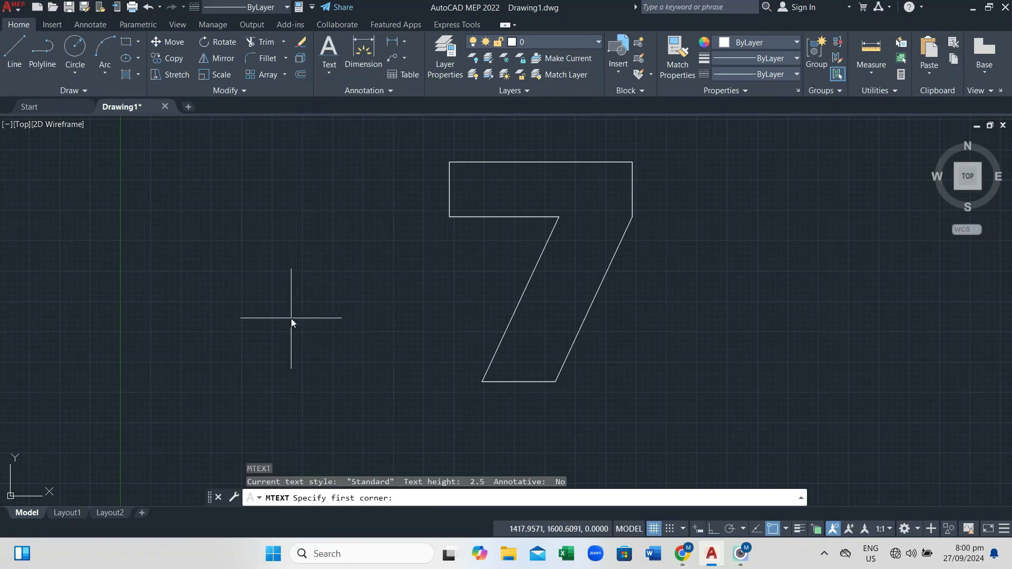
pyautogui.click(286, 303)
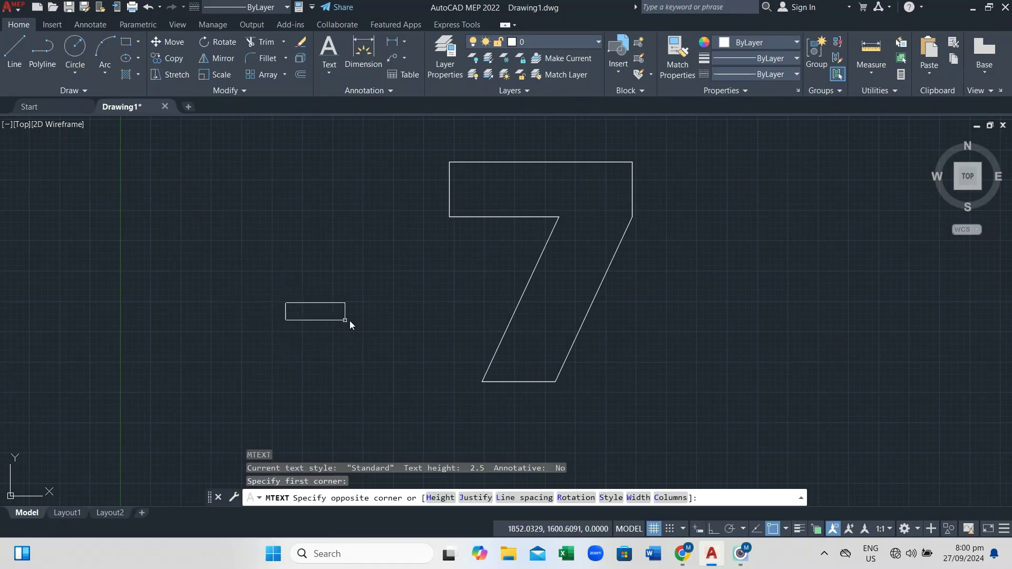
pyautogui.click(490, 346)
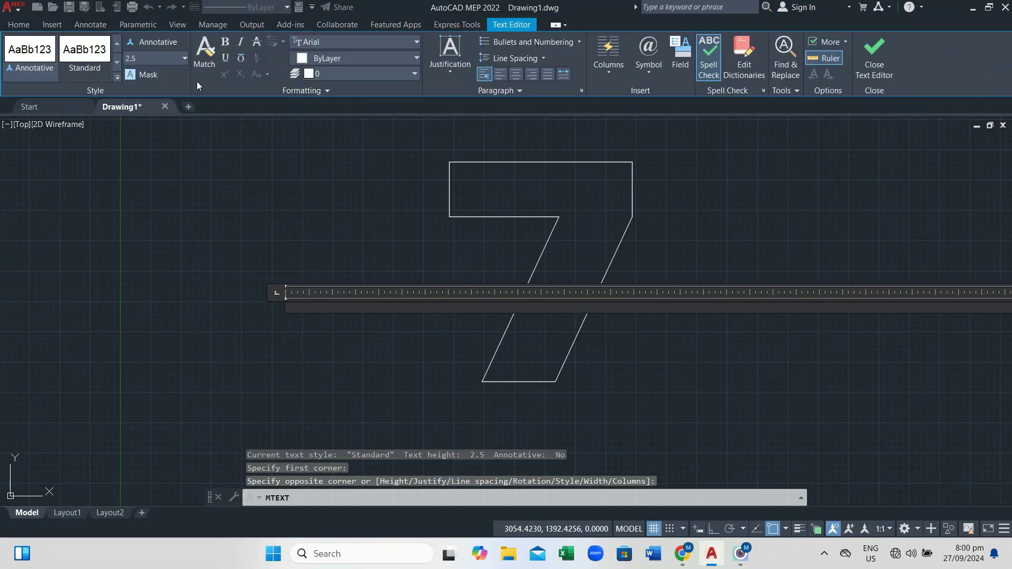
pyautogui.click(151, 60)
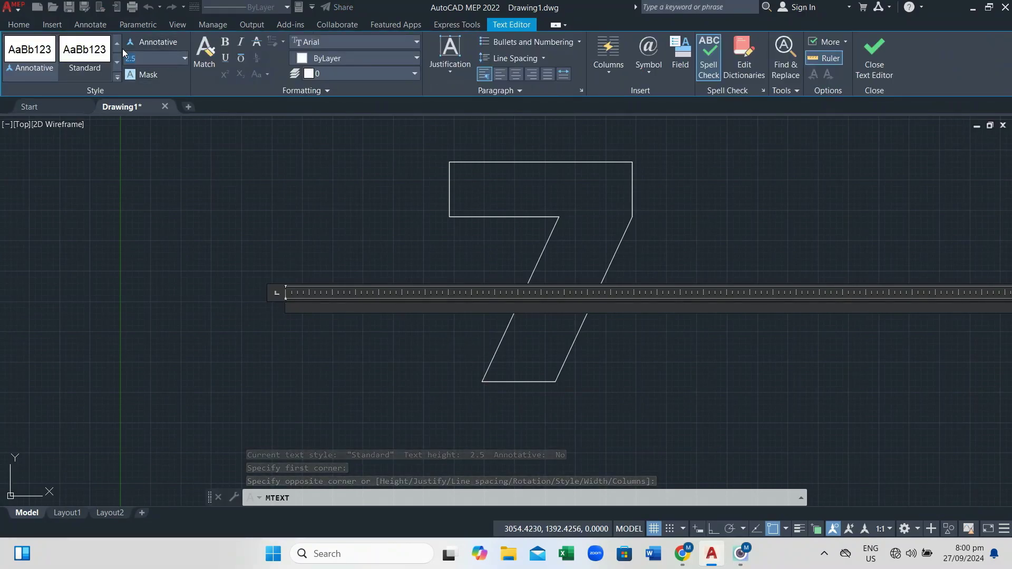
pyautogui.write('10')
pyautogui.press('Return')
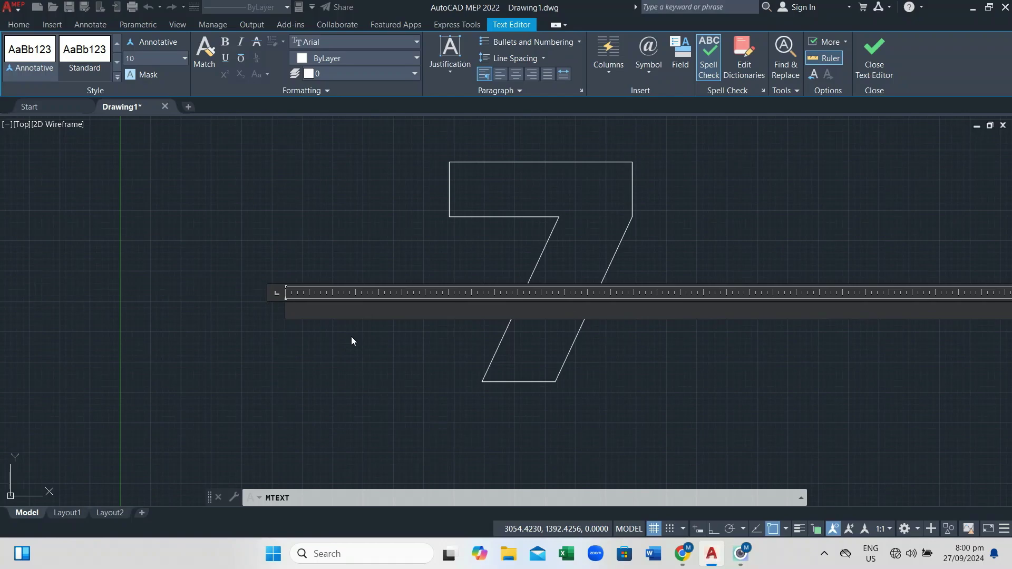
# Step: Enter POLAR COORDINATE as the content of the multiline text
pyautogui.scroll(-4, 351, 338)
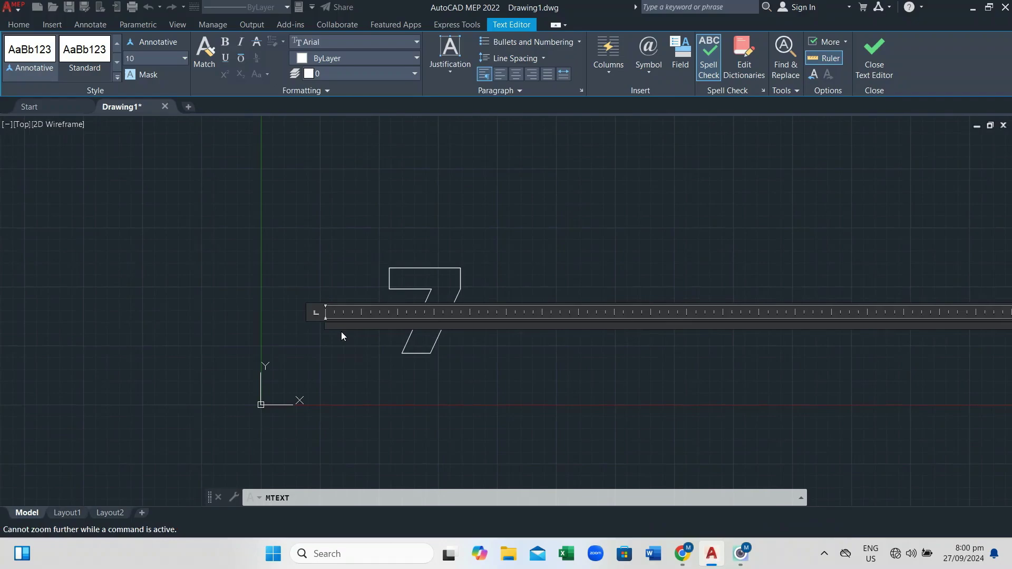
pyautogui.scroll(2, 342, 333)
pyautogui.scroll(-2, 342, 335)
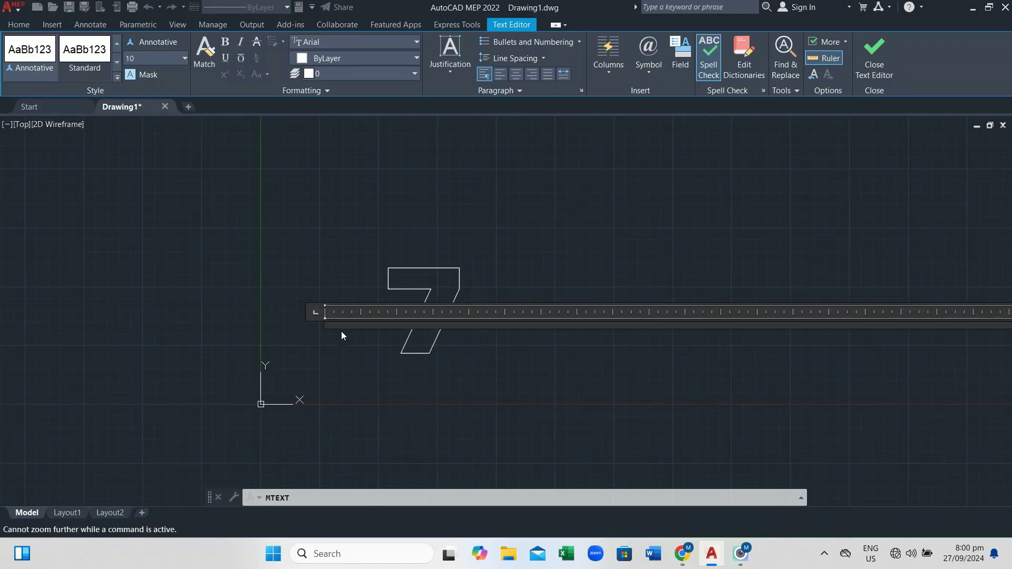
pyautogui.scroll(2, 341, 336)
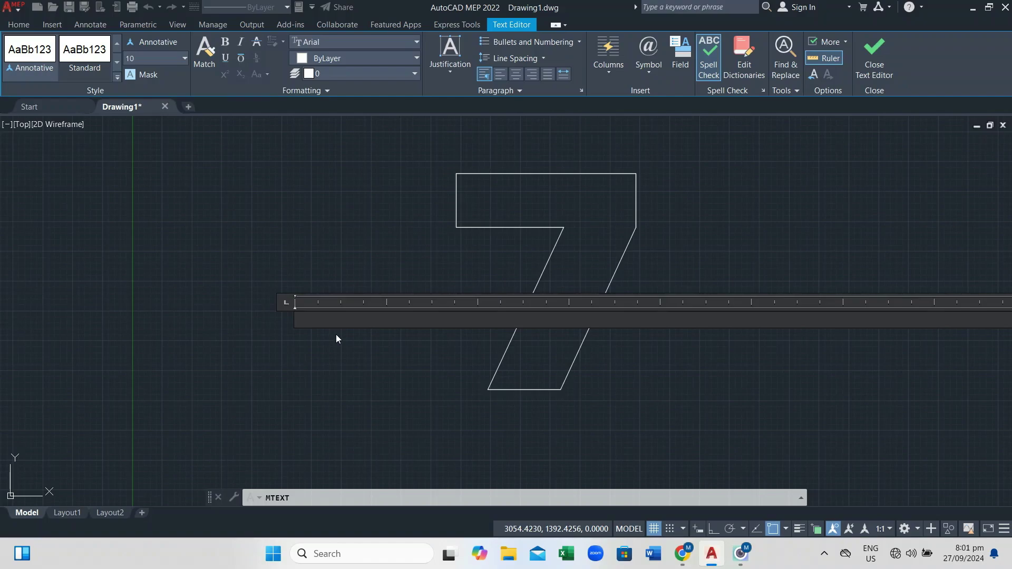
pyautogui.write('POLAR')
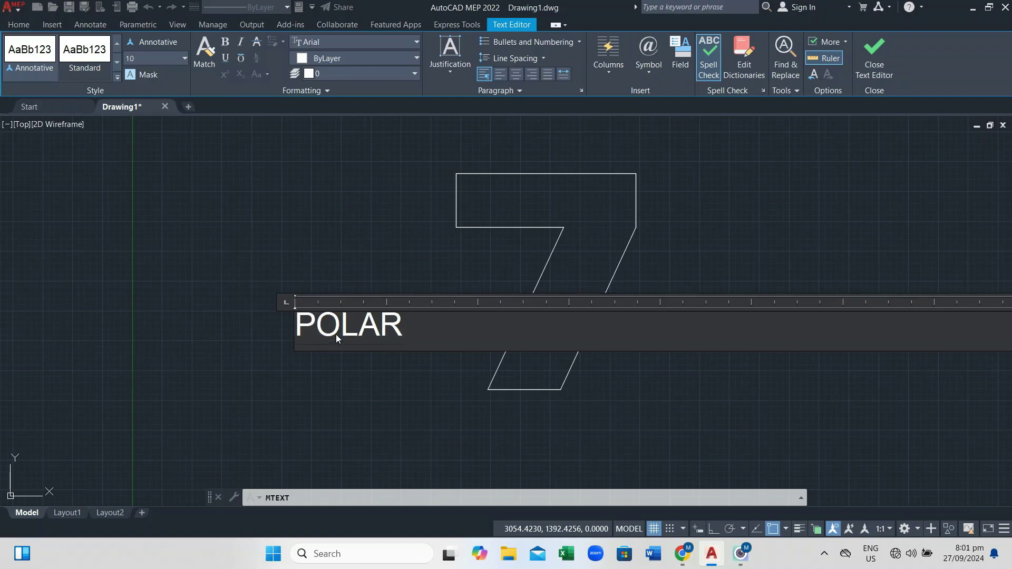
pyautogui.write(' COORD')
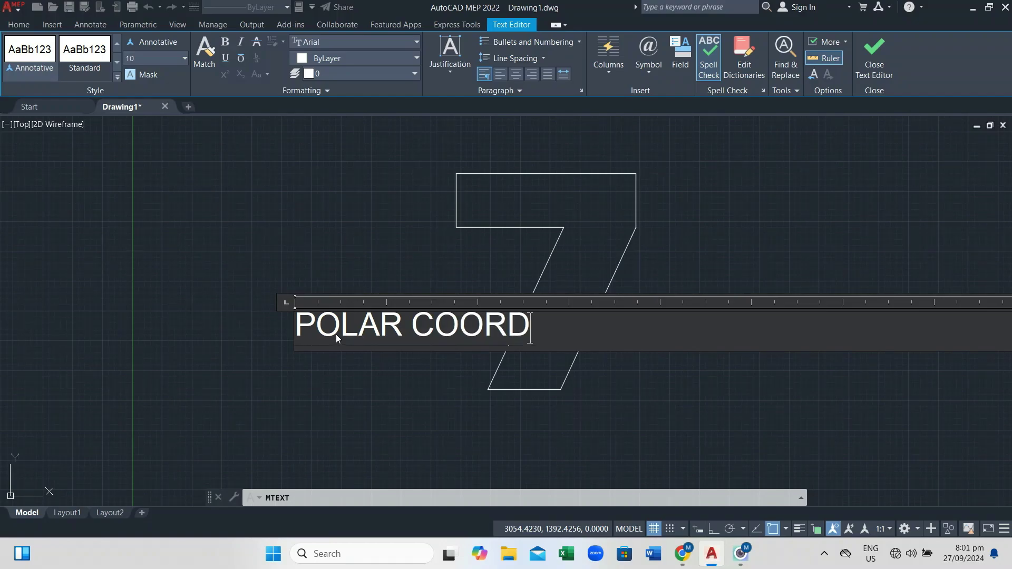
pyautogui.write('INARE')
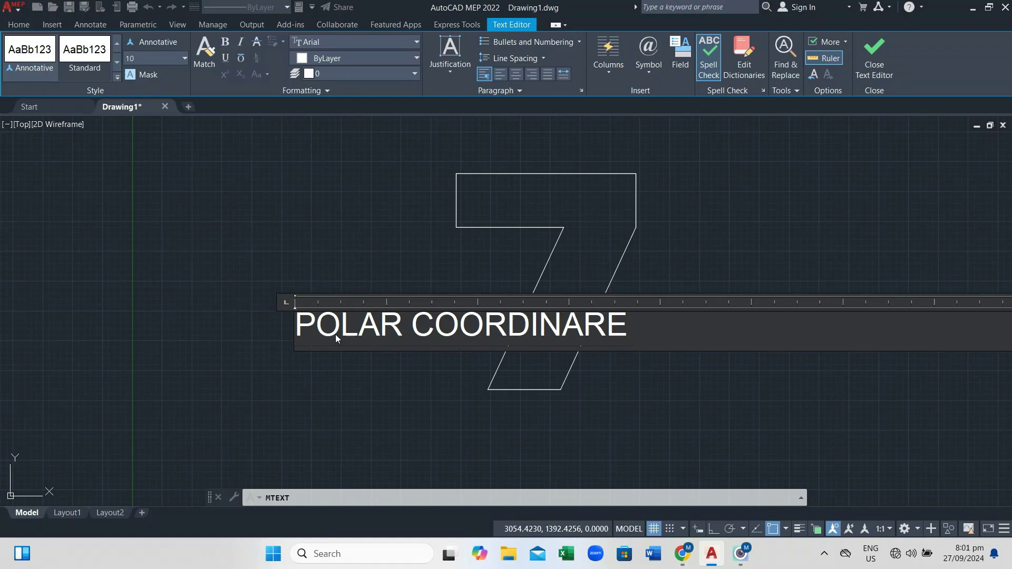
pyautogui.press('BackSpace')
pyautogui.press('BackSpace')
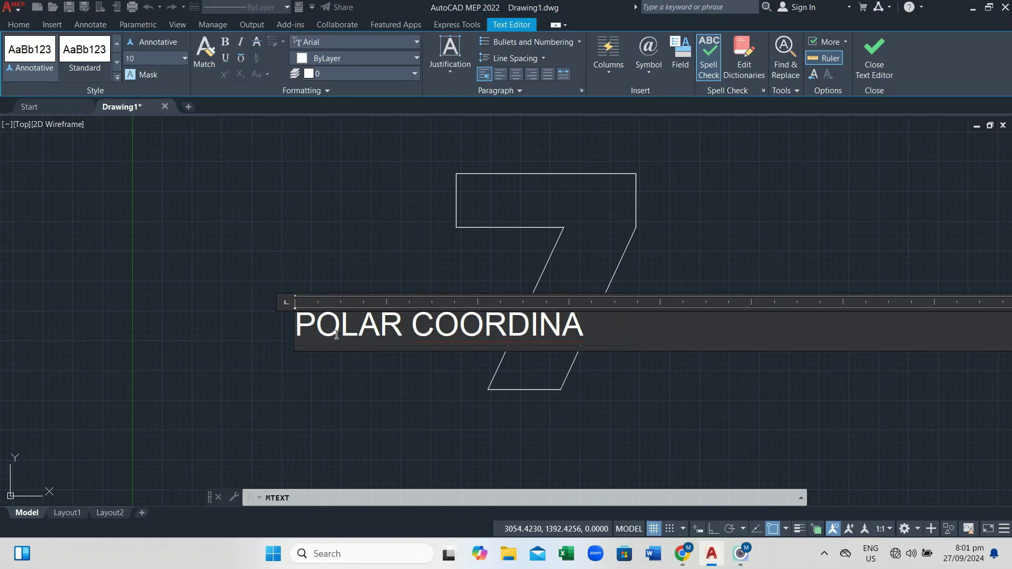
pyautogui.write('TE')
# Step: Set the height of the whole POLAR COORDINATE text to 100
pyautogui.doubleClick(427, 309)
pyautogui.moveTo(428, 309); pyautogui.dragTo(284, 298)
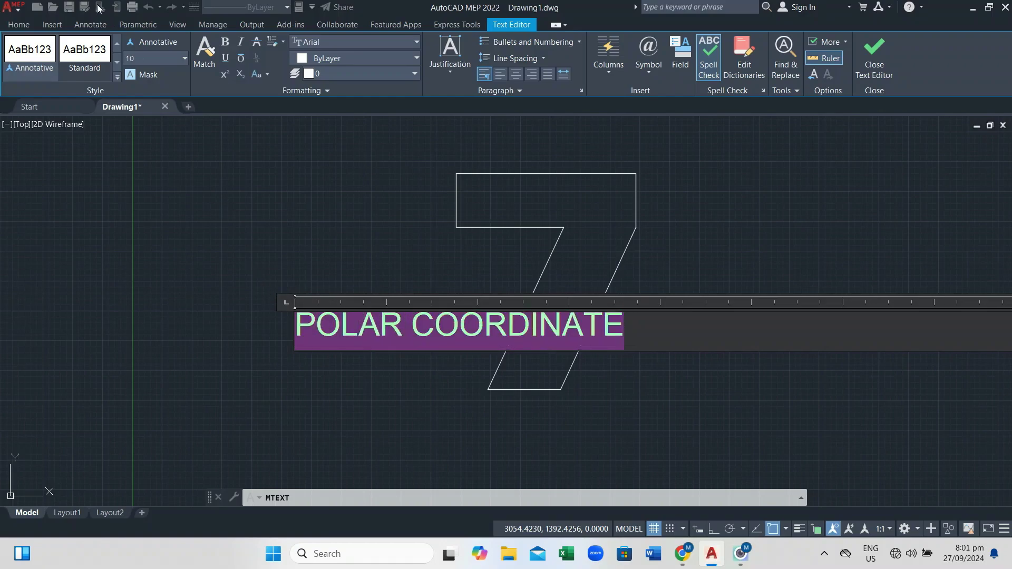
pyautogui.click(141, 56)
pyautogui.write('100')
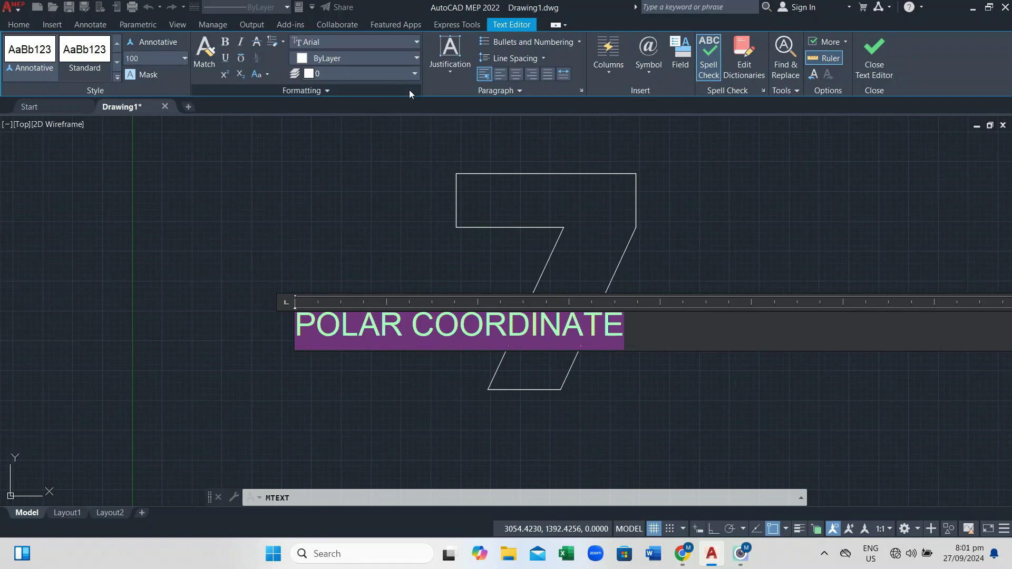
pyautogui.press('Return')
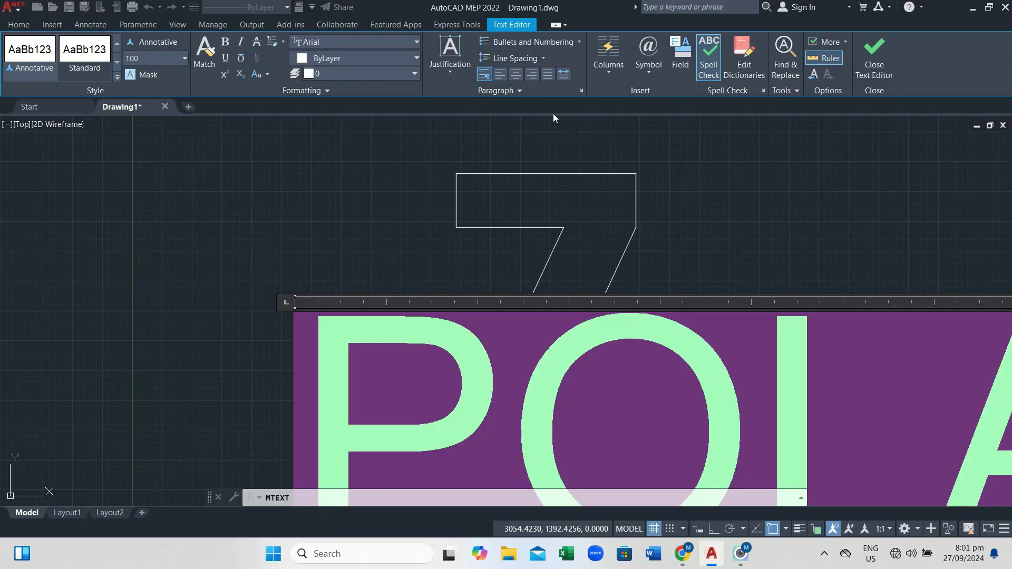
# Step: Change the color of the whole POLAR COORDINATE text to Yellow and finish editing the text
pyautogui.click(414, 58)
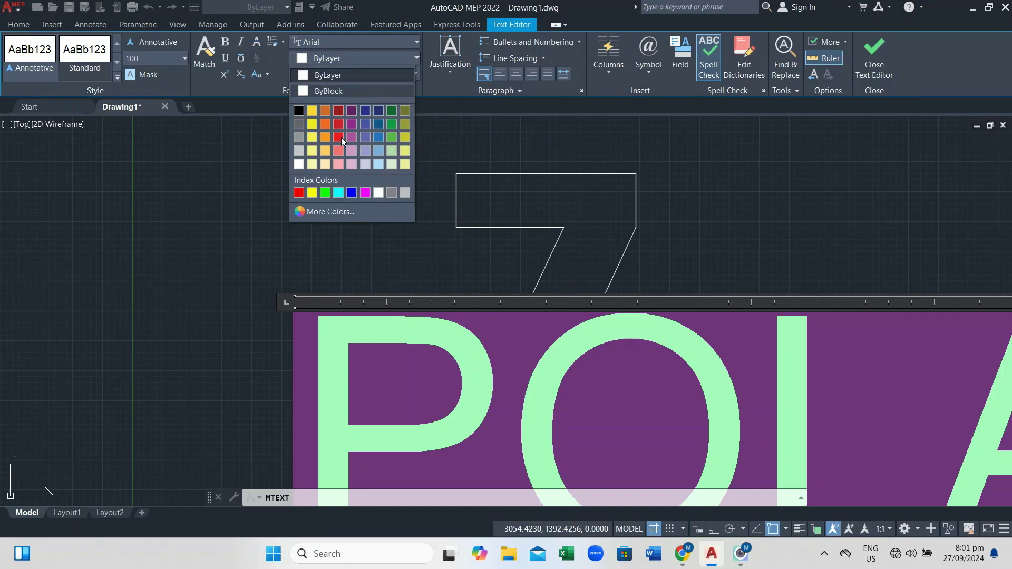
pyautogui.click(311, 192)
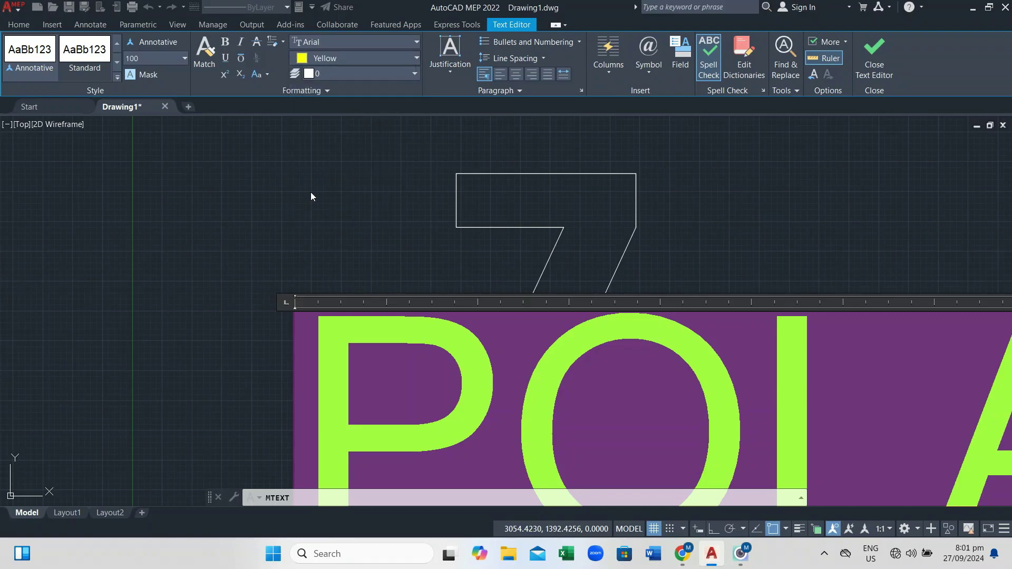
pyautogui.click(375, 216)
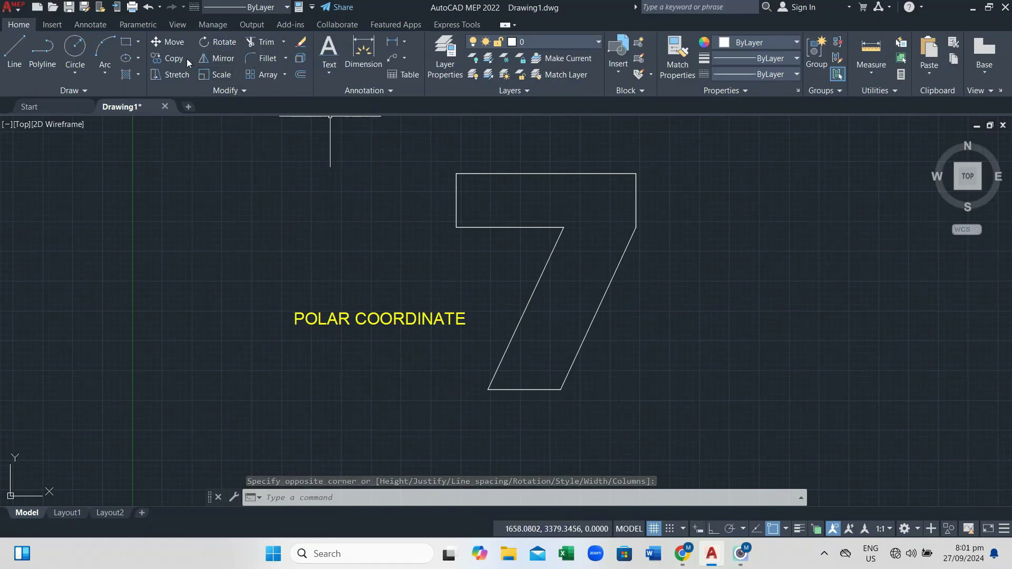
# Step: Move the POLAR COORDINATE text into the horizontal upper bar of the 7 outline, centered in it
pyautogui.click(168, 42)
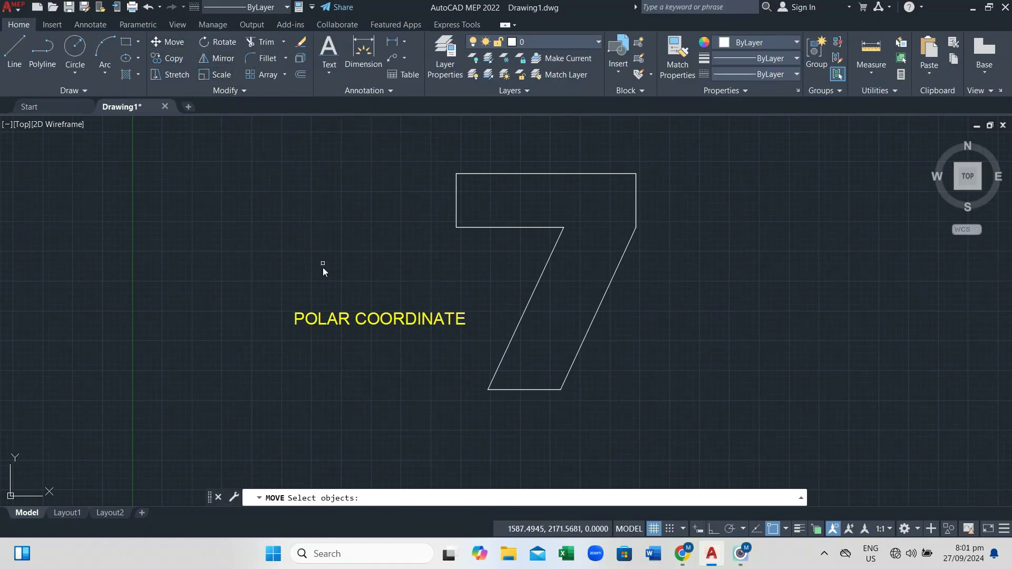
pyautogui.click(345, 322)
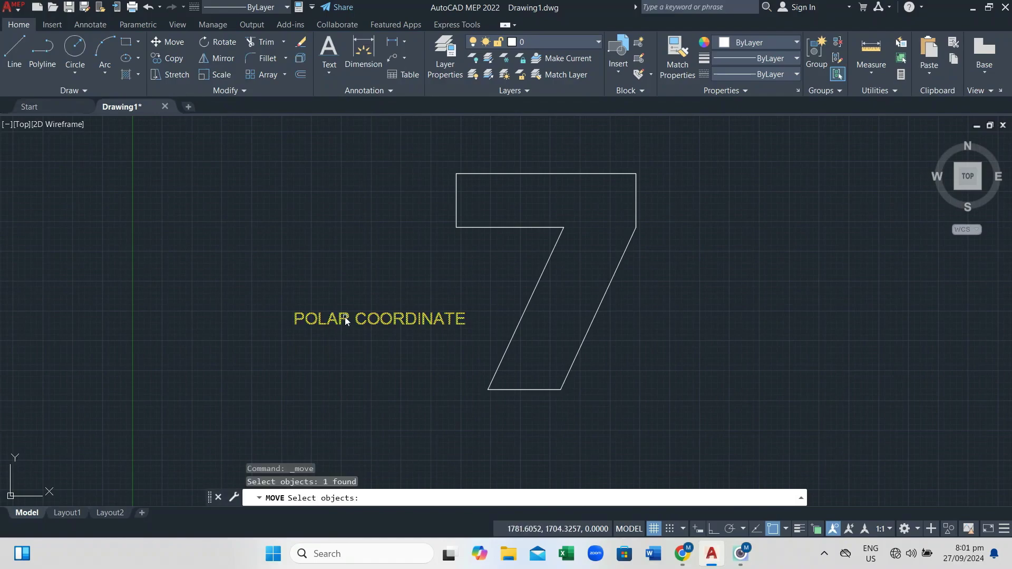
pyautogui.press('Return')
pyautogui.click(346, 316)
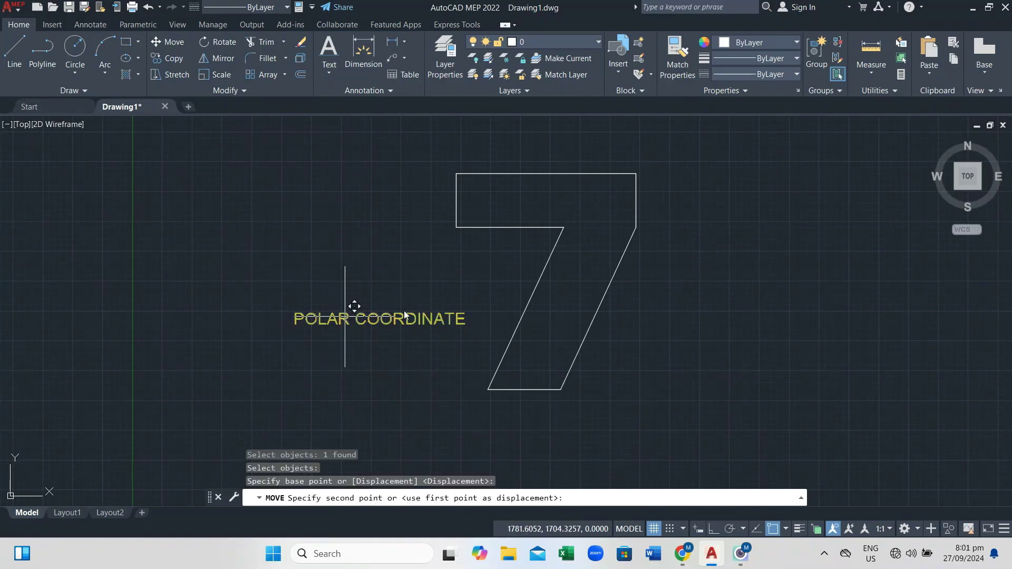
pyautogui.click(511, 203)
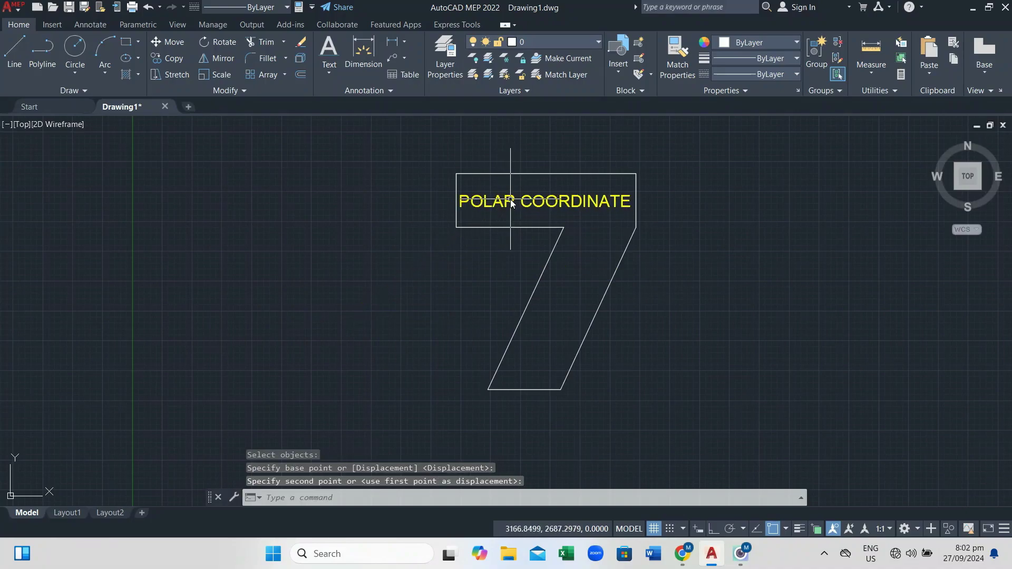
pyautogui.rightClick(677, 150)
pyautogui.click(630, 160)
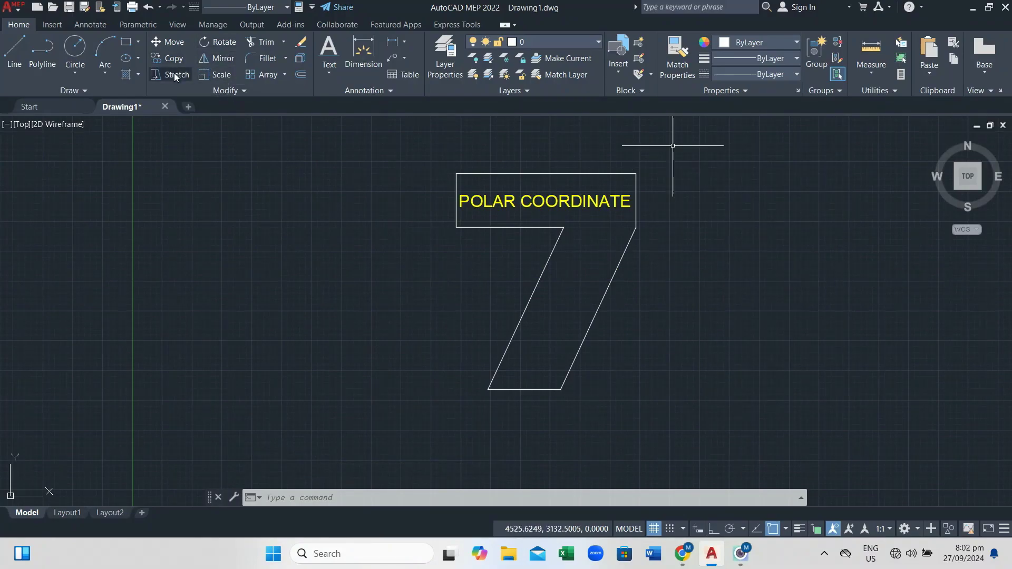
# Step: Copy the POLAR COORDINATE text once to the empty area right of the 7's slanted leg and end the Copy command
pyautogui.click(168, 58)
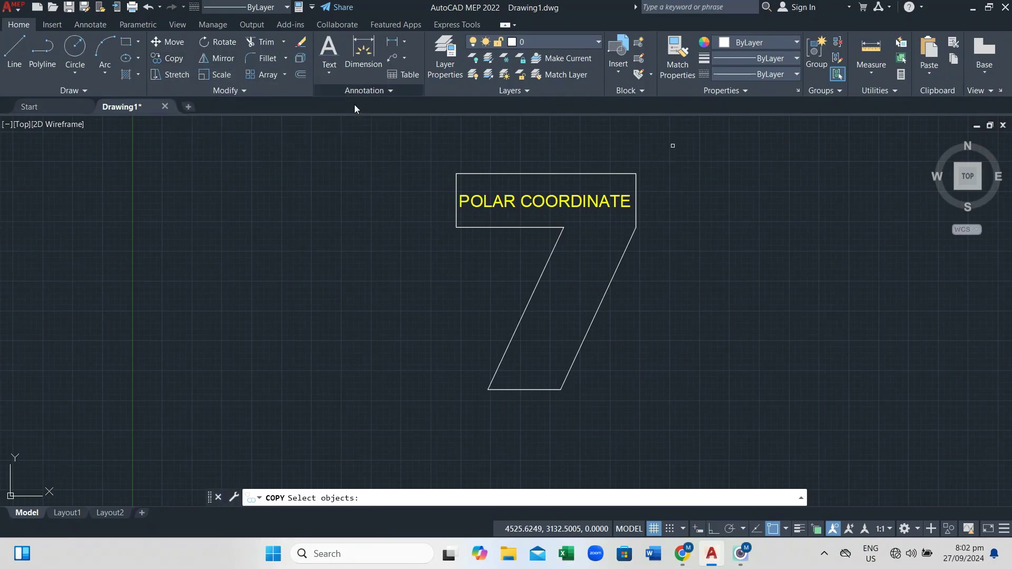
pyautogui.click(572, 204)
pyautogui.press('Return')
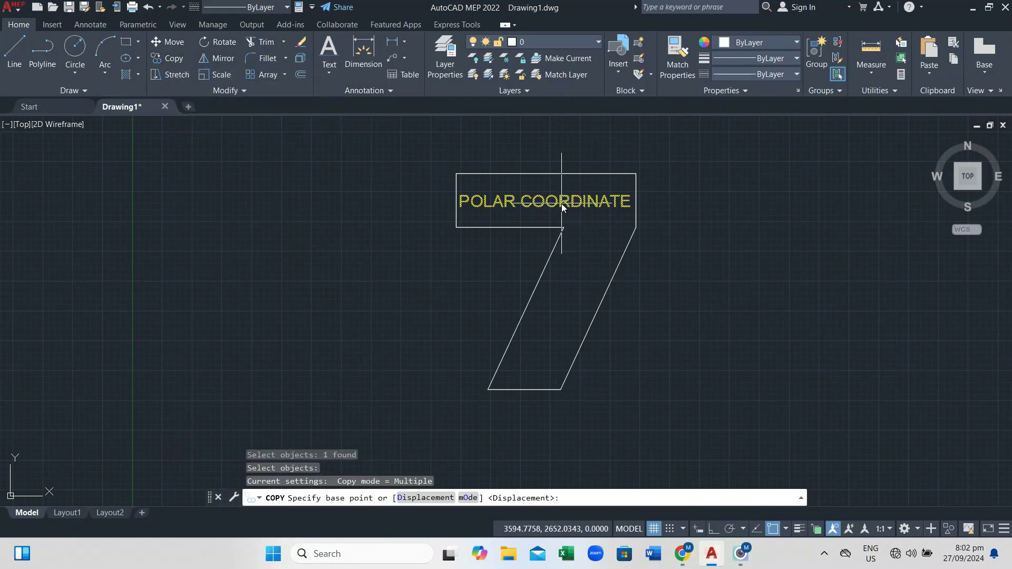
pyautogui.click(562, 203)
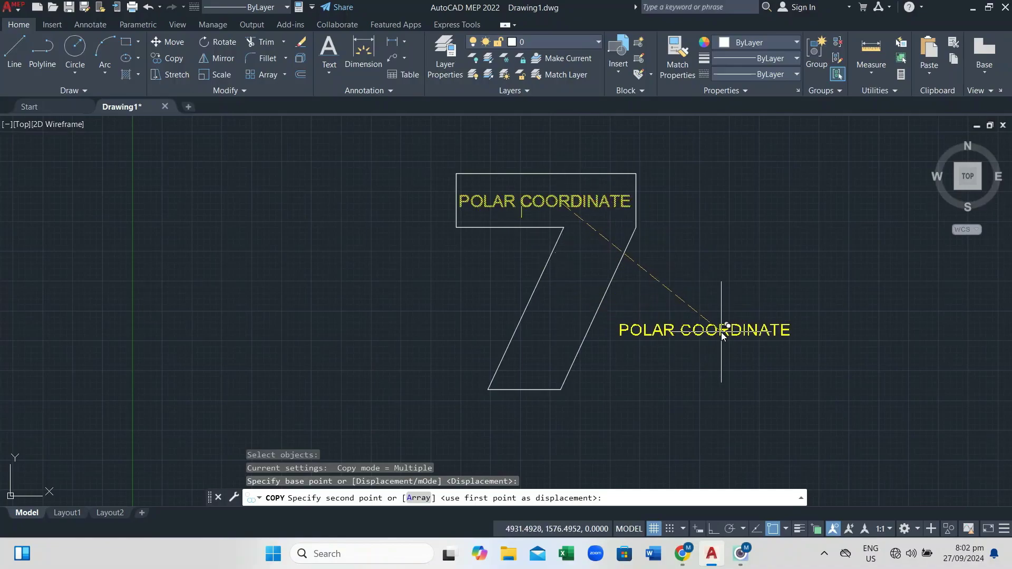
pyautogui.click(722, 332)
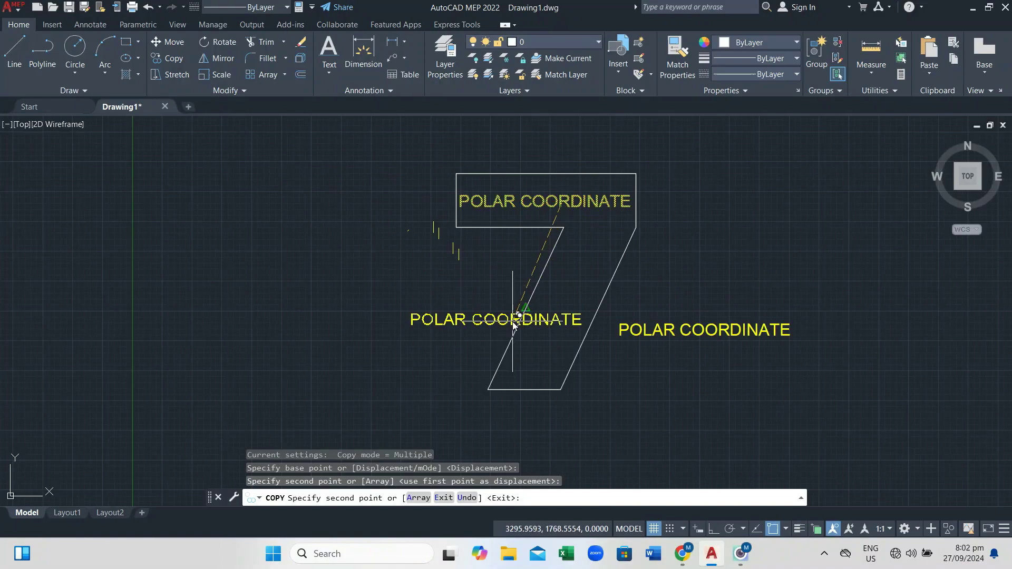
pyautogui.press('Escape')
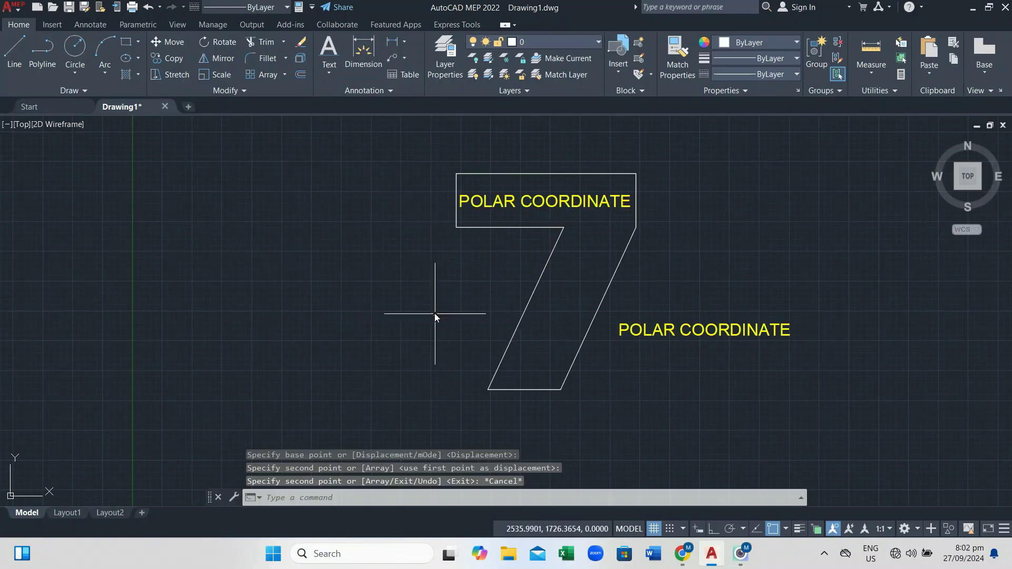
# Step: Rotate the copied POLAR COORDINATE text about its lower-left end until it runs parallel to the 7's slanted leg
pyautogui.click(222, 43)
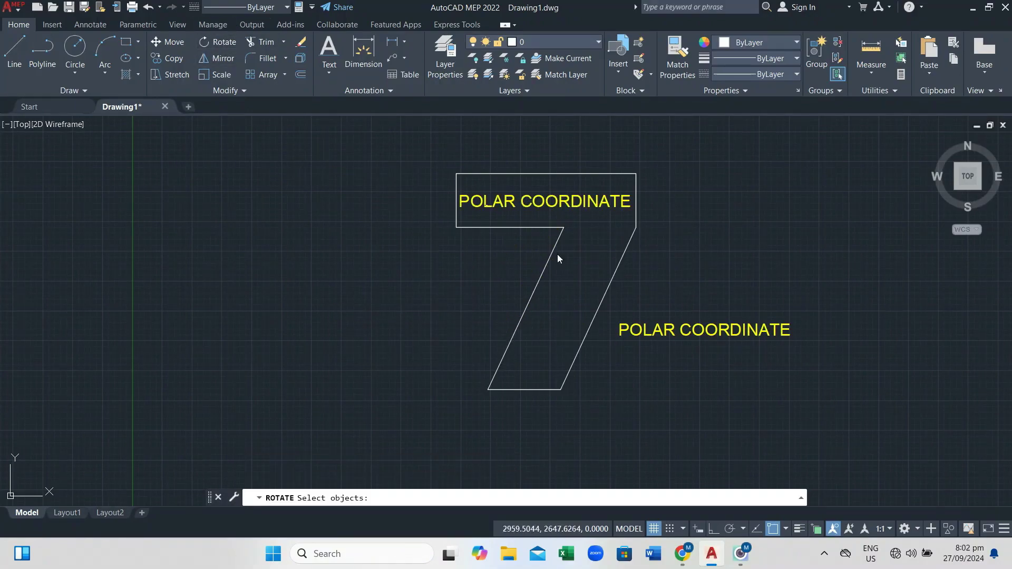
pyautogui.click(694, 333)
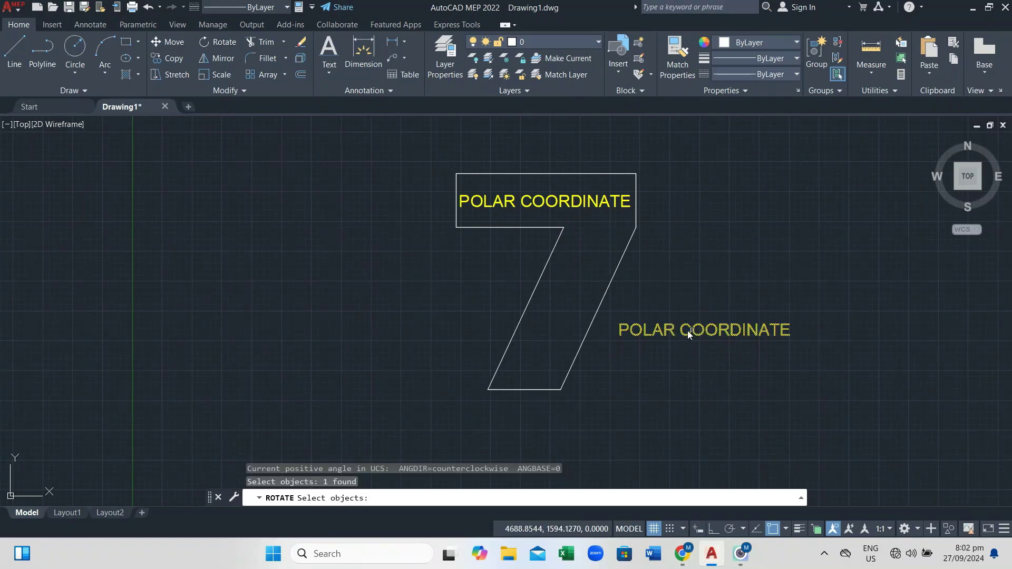
pyautogui.press('Return')
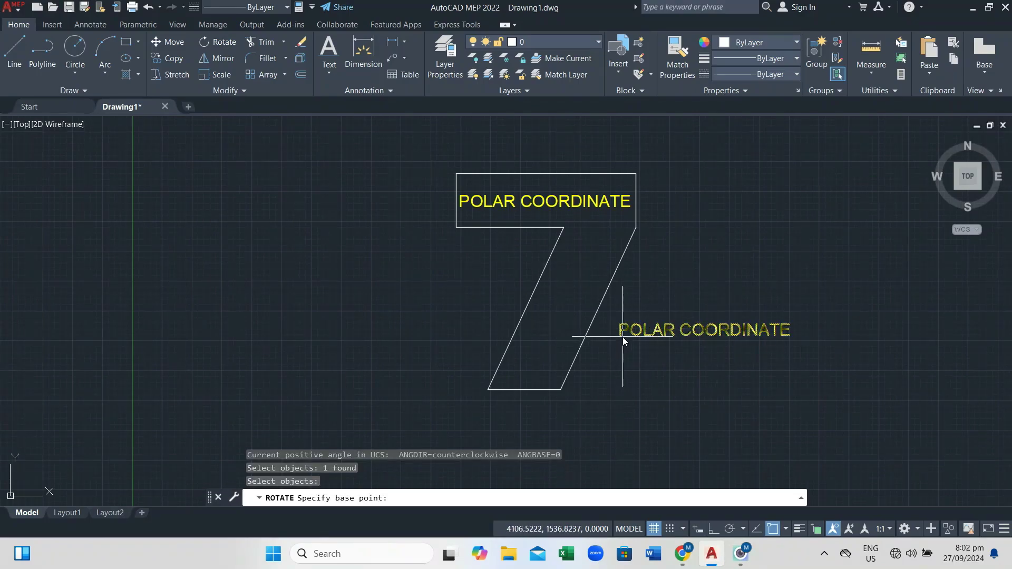
pyautogui.click(622, 334)
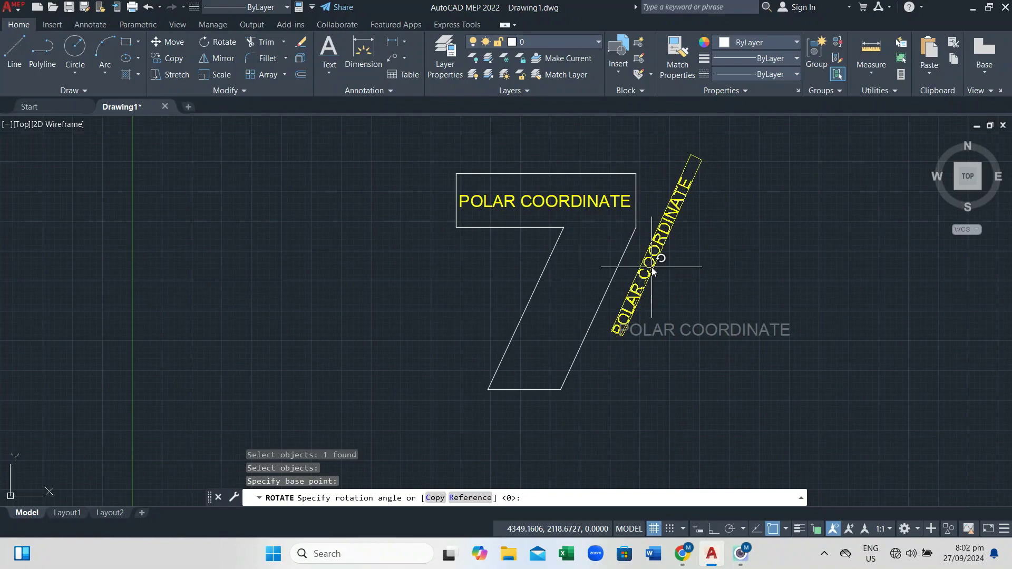
pyautogui.click(652, 267)
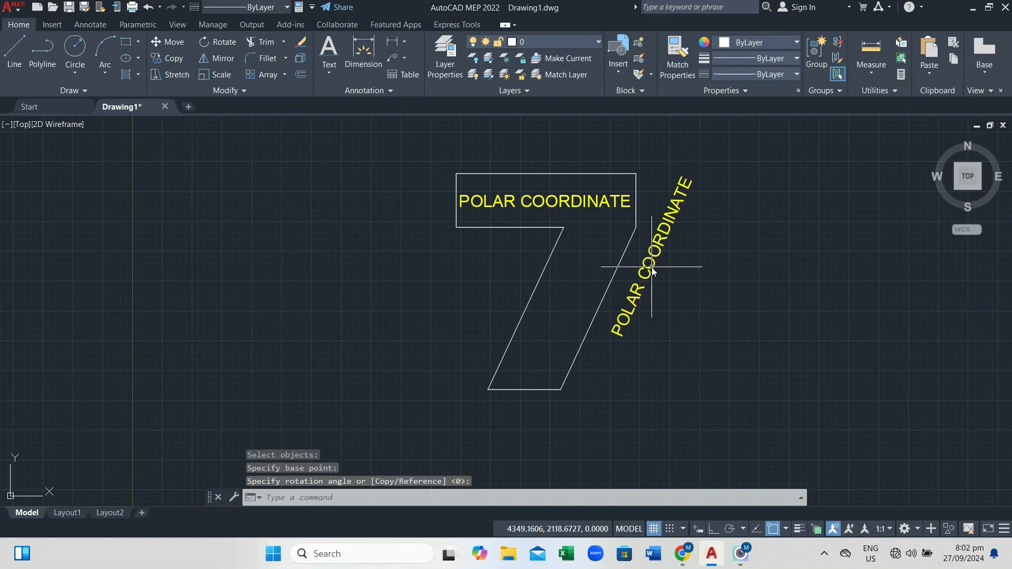
# Step: Move the slanted POLAR COORDINATE text into the middle of the 7's slanted leg
pyautogui.click(172, 42)
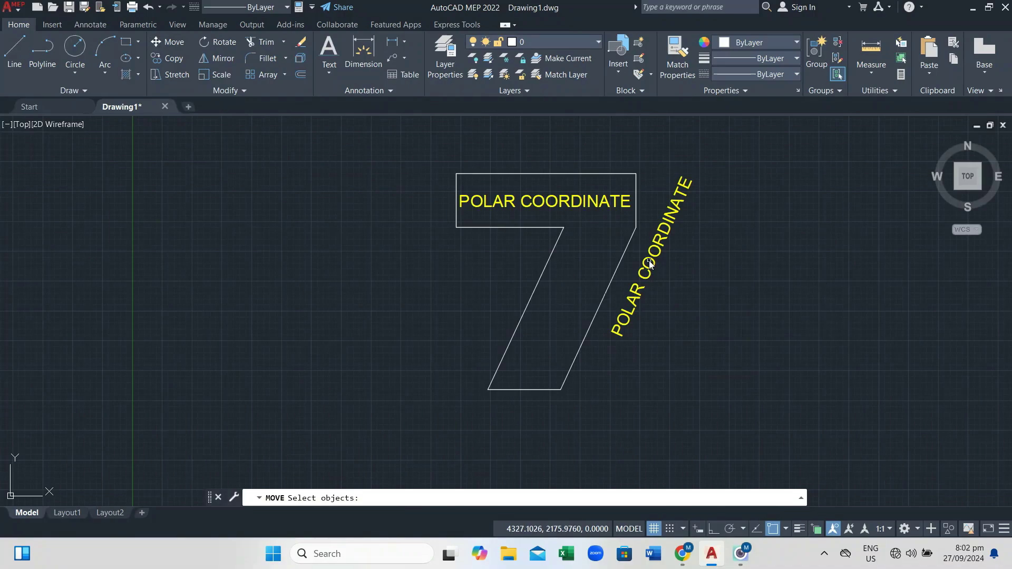
pyautogui.click(649, 263)
pyautogui.press('Return')
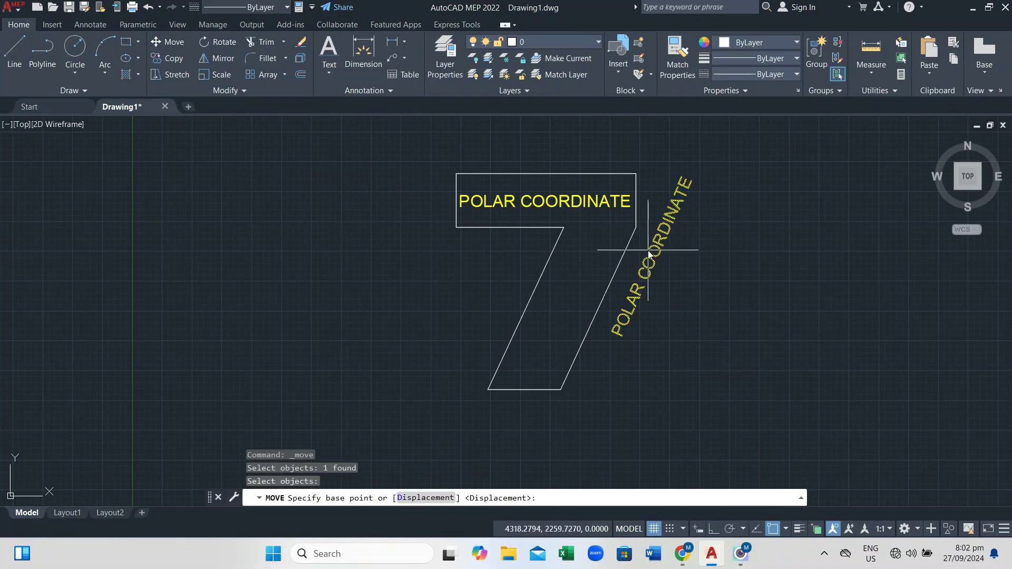
pyautogui.click(654, 249)
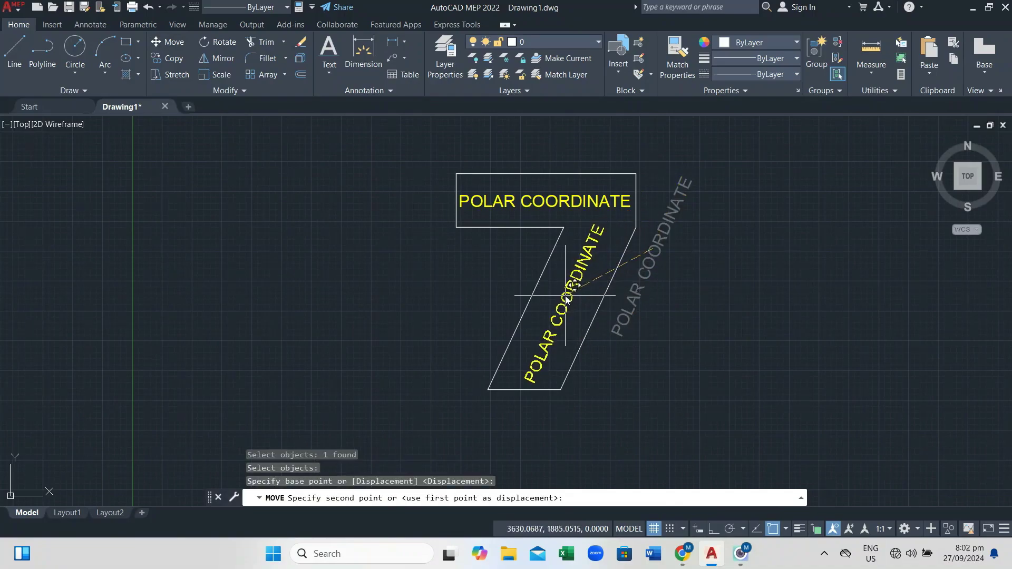
pyautogui.click(567, 292)
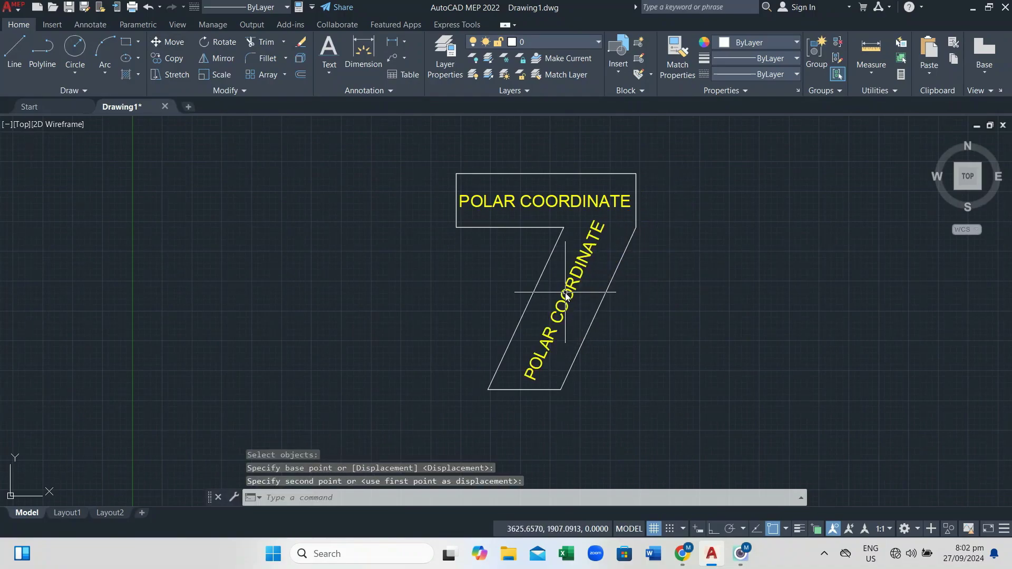